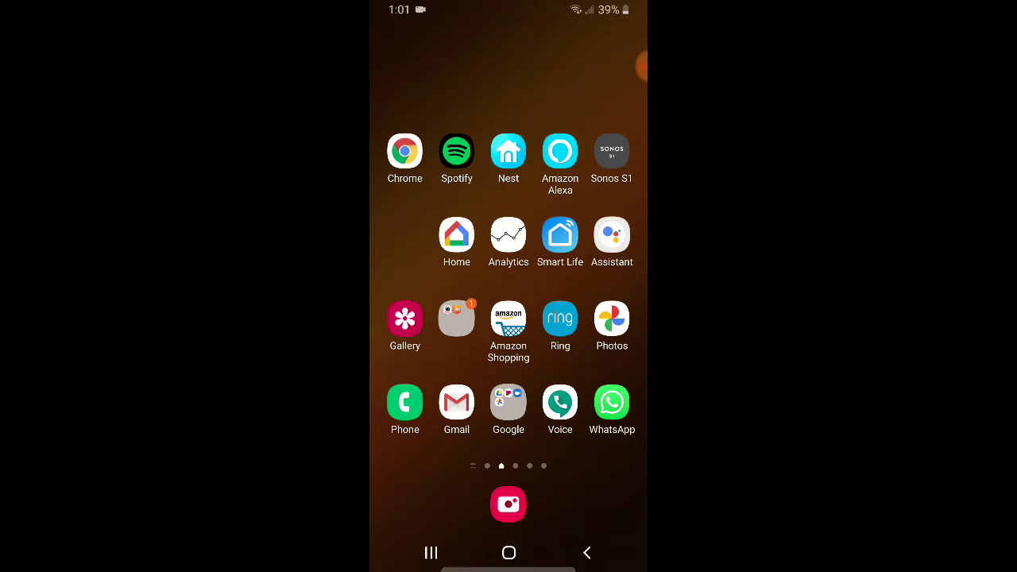
Launch Amazon Alexa from the home screen and show its main menu with Routines and Settings.
left_click(560, 155)
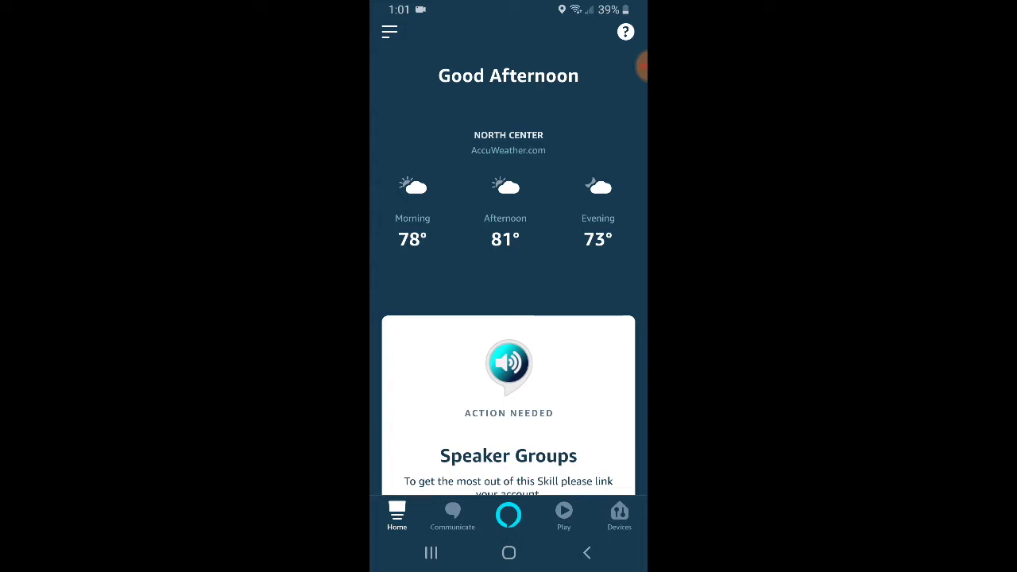
left_click(389, 32)
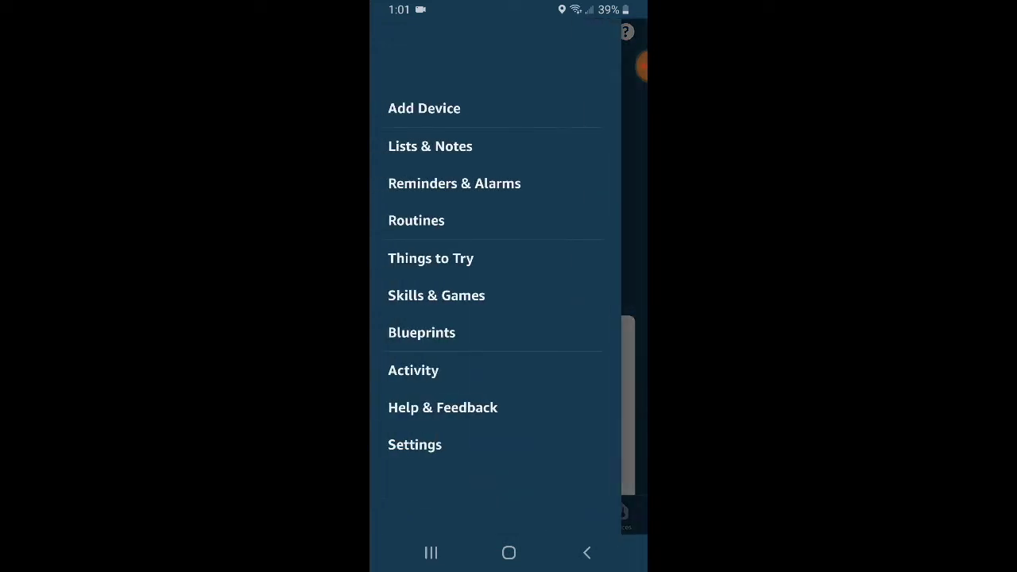
Choose Add Device from the menu and browse the list of device types and brands.
left_click(424, 108)
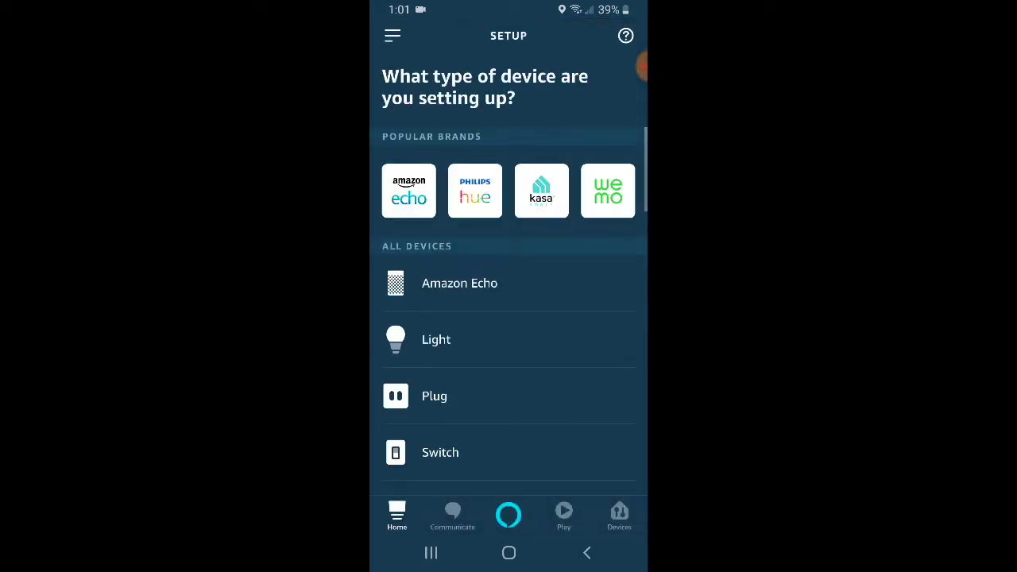
scroll(509, 318, "down", 1)
scroll(509, 318, "up", 1)
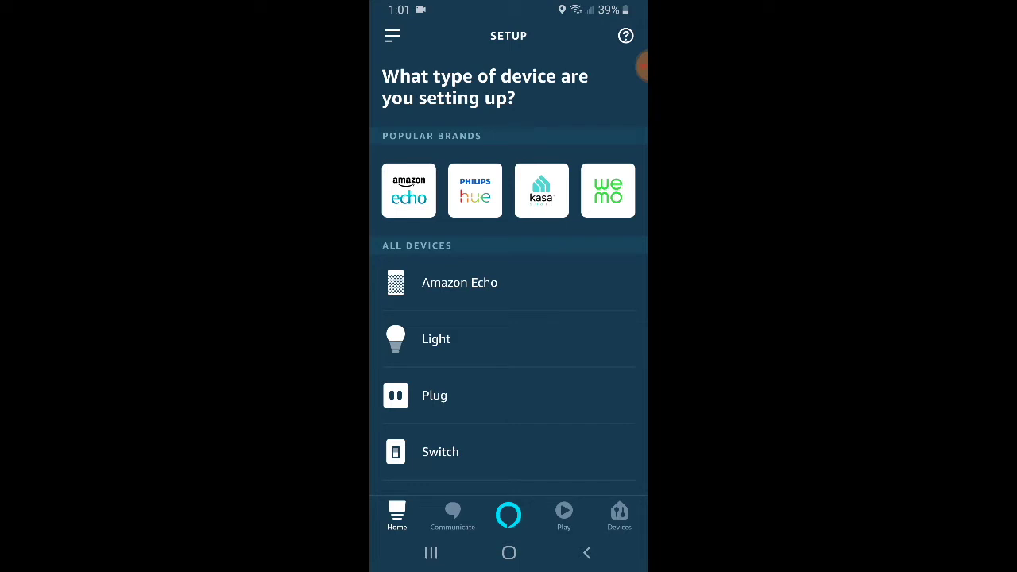
scroll(509, 318, "down", 2)
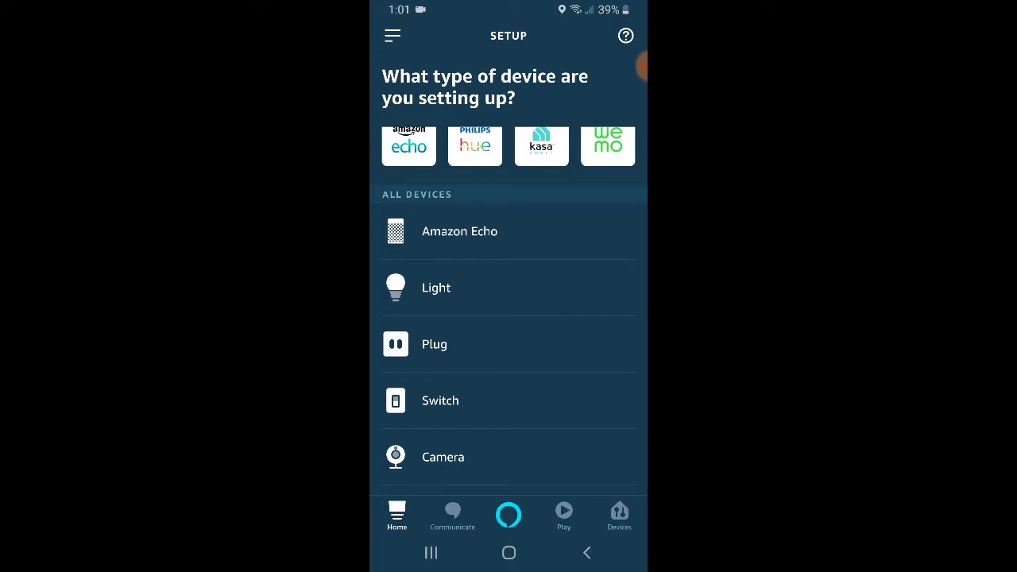
Pick Switch as the device type and Lutron as its brand.
left_click(440, 401)
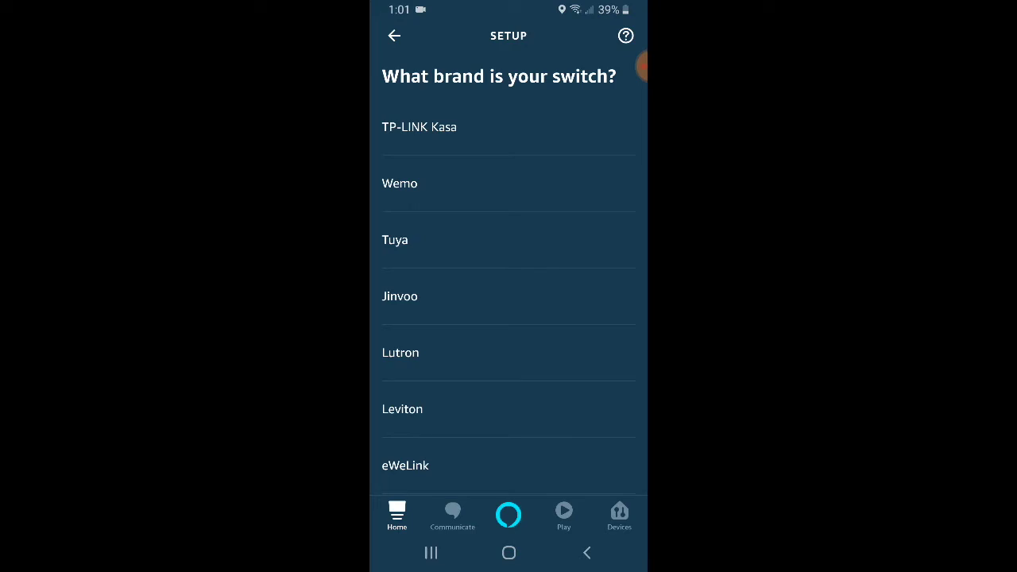
left_click(445, 353)
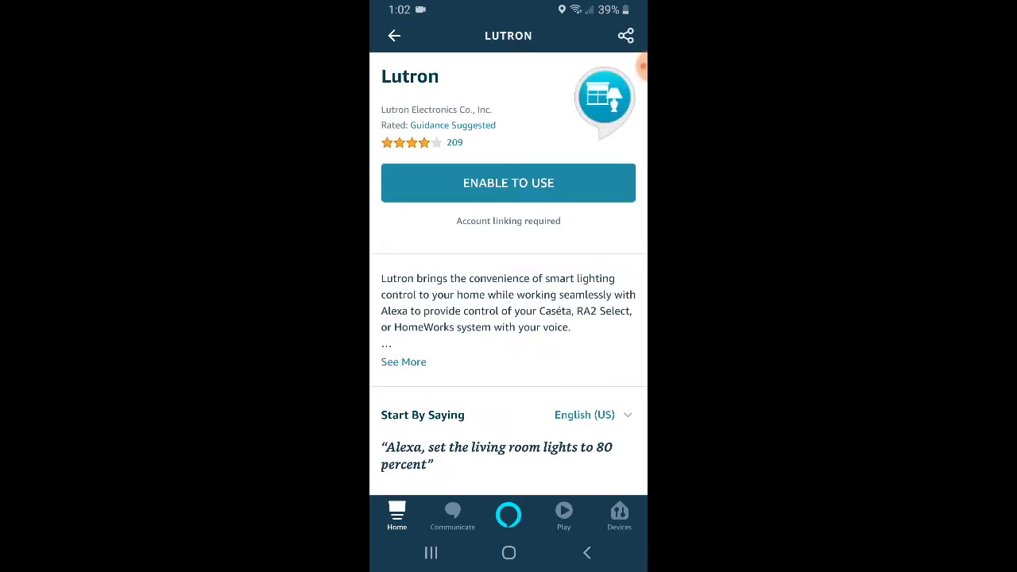
Expand the Lutron skill's full description and read its bridge requirements and voice commands.
scroll(509, 318, "down", 1)
scroll(508, 317, "up", 1)
scroll(509, 317, "down", 1)
scroll(508, 318, "up", 1)
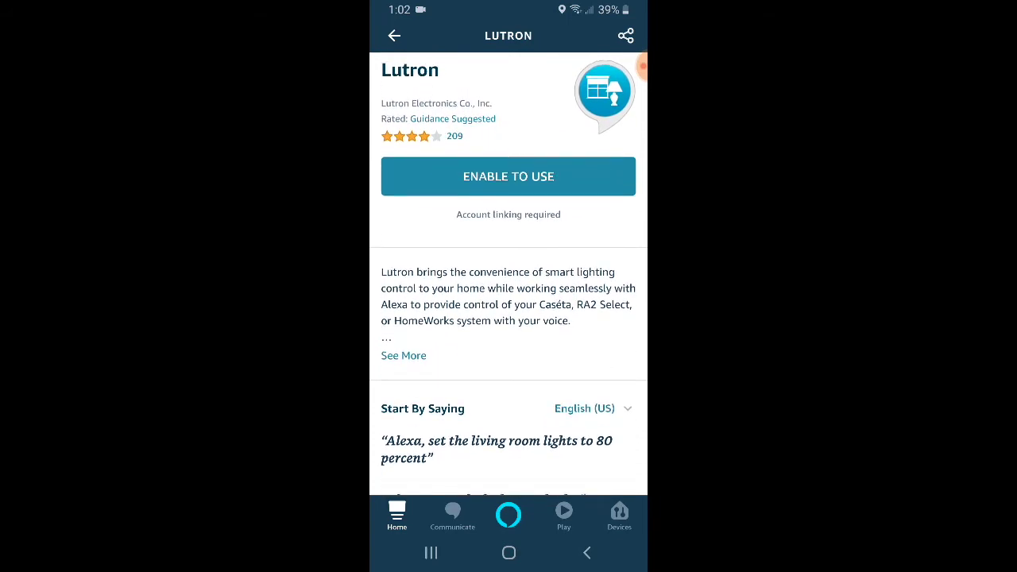
scroll(508, 318, "down", 1)
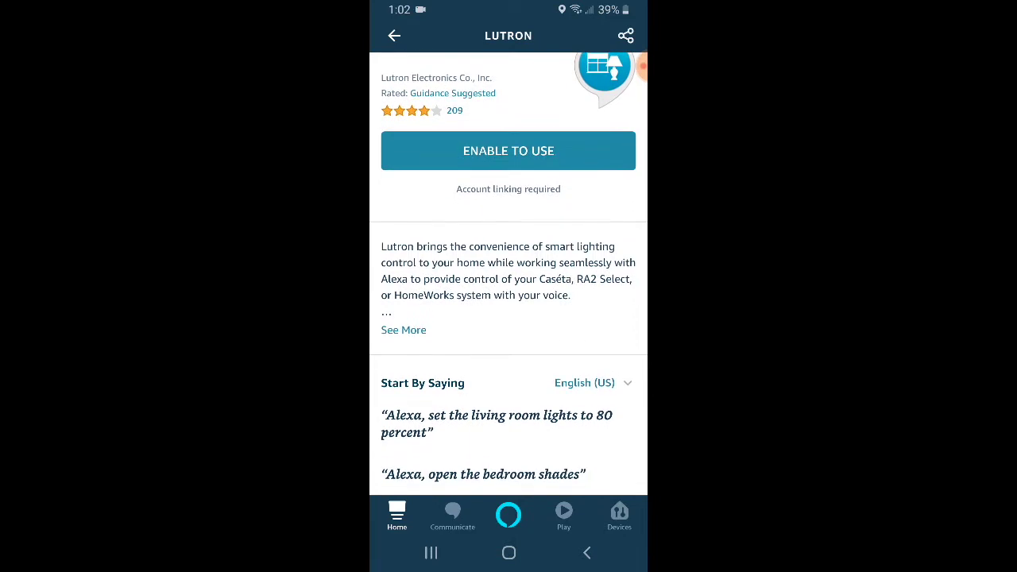
left_click(403, 329)
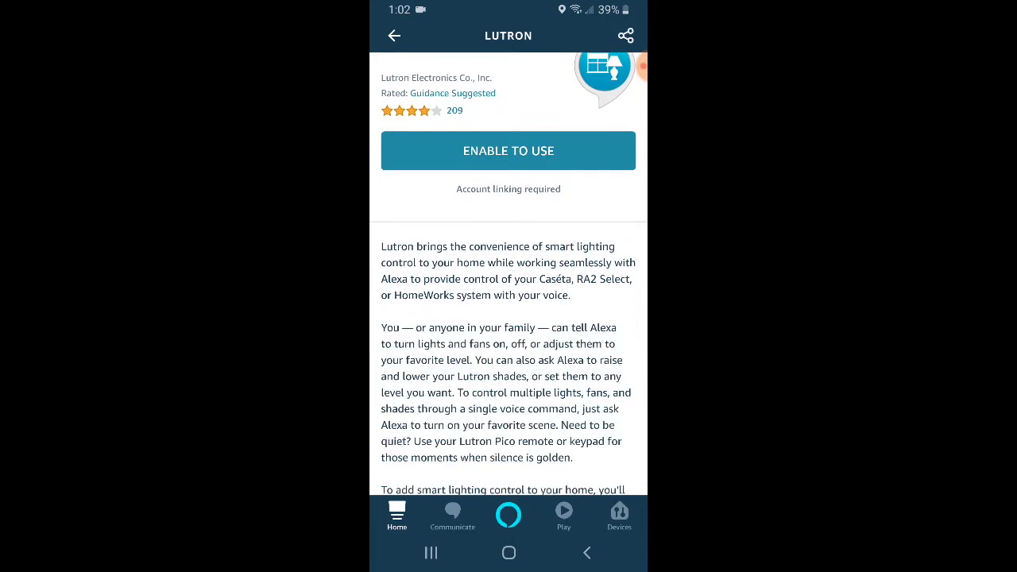
scroll(509, 274, "down", 3)
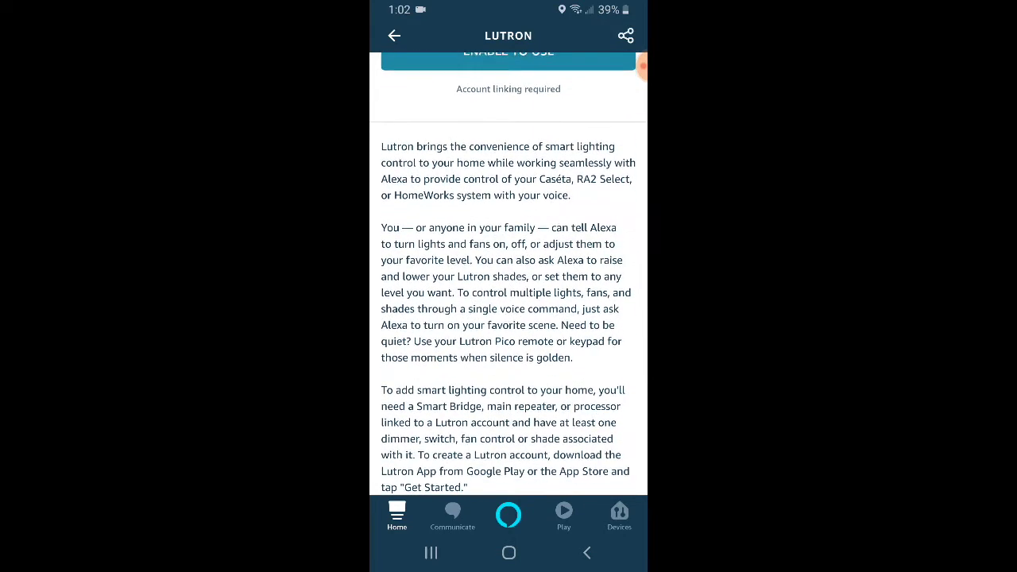
scroll(508, 274, "down", 1)
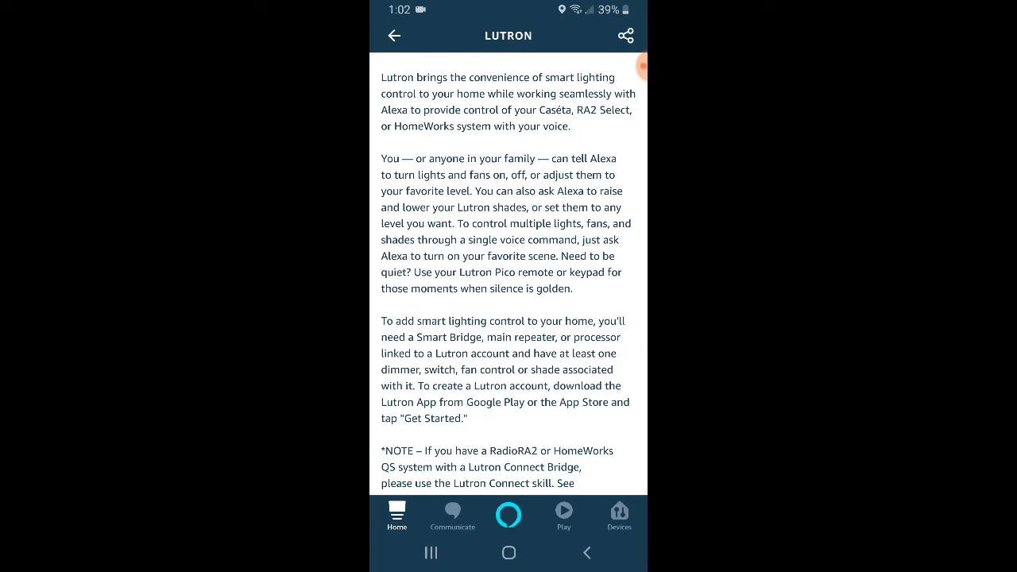
scroll(509, 274, "down", 3)
scroll(509, 274, "down", 2)
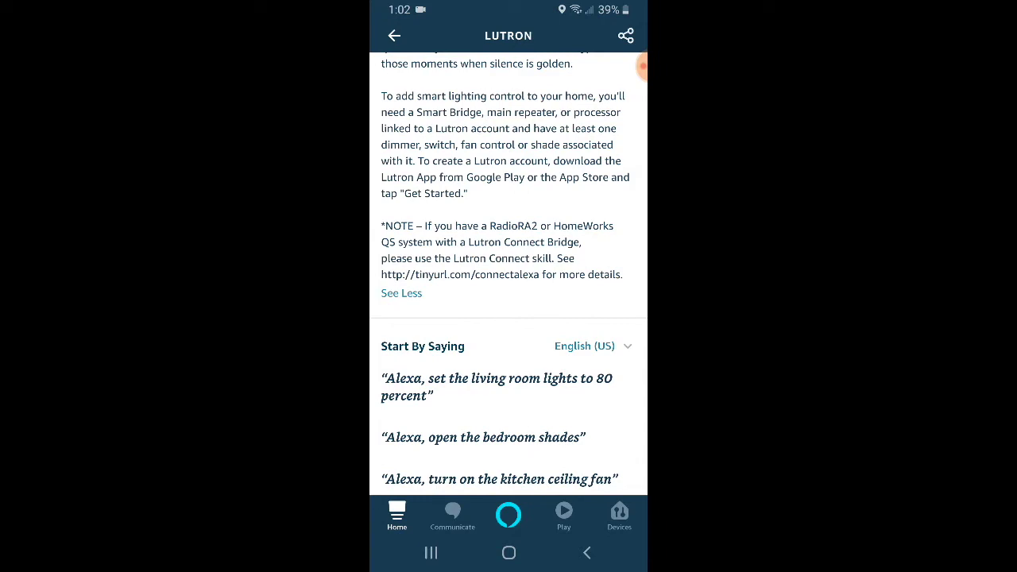
scroll(509, 274, "down", 2)
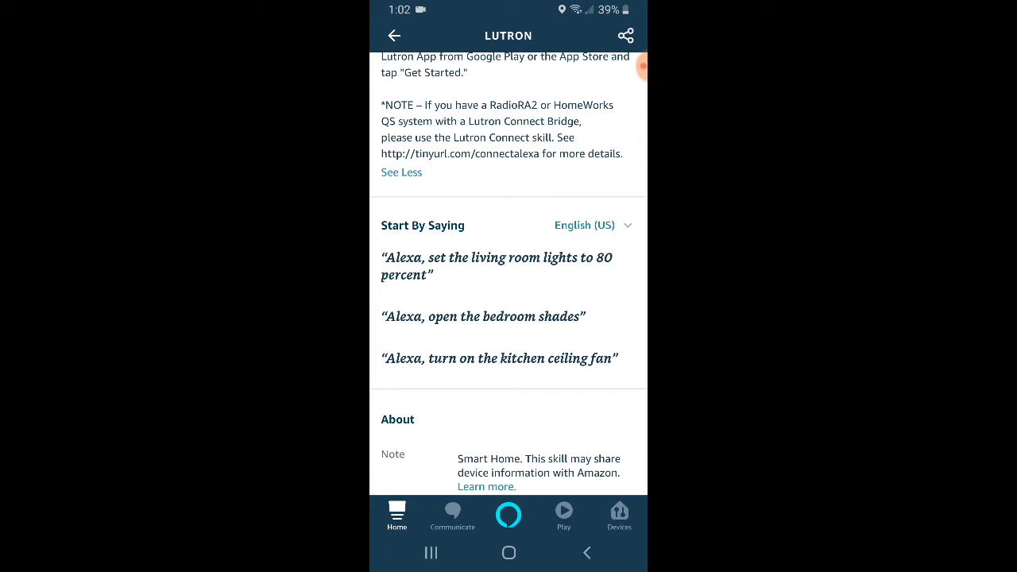
scroll(509, 271, "down", 1)
scroll(508, 270, "down", 1)
scroll(508, 271, "down", 1)
Return to the top of the Lutron skill page and its enable option.
scroll(508, 270, "up", 1)
scroll(509, 271, "up", 2)
scroll(509, 270, "up", 1)
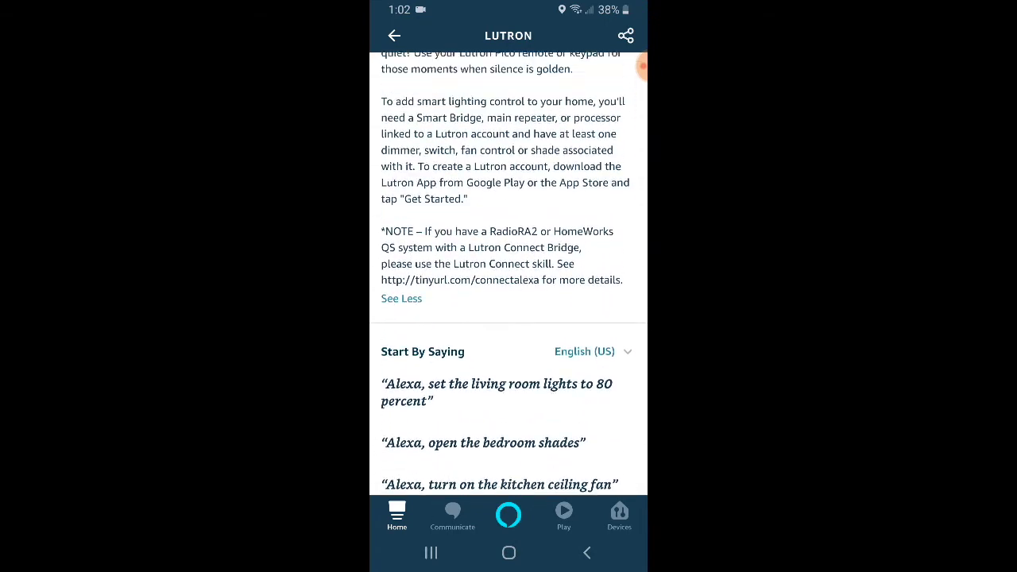
scroll(509, 270, "up", 2)
scroll(509, 270, "up", 3)
scroll(508, 270, "up", 1)
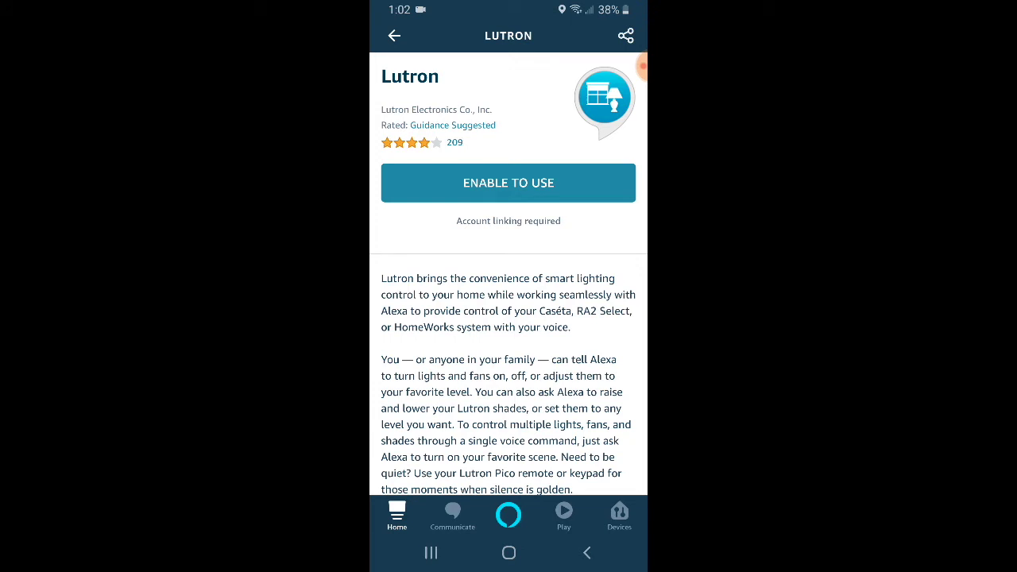
Enable the Lutron skill and authorize Lutron Alexa Adapter to link the account.
left_click(508, 183)
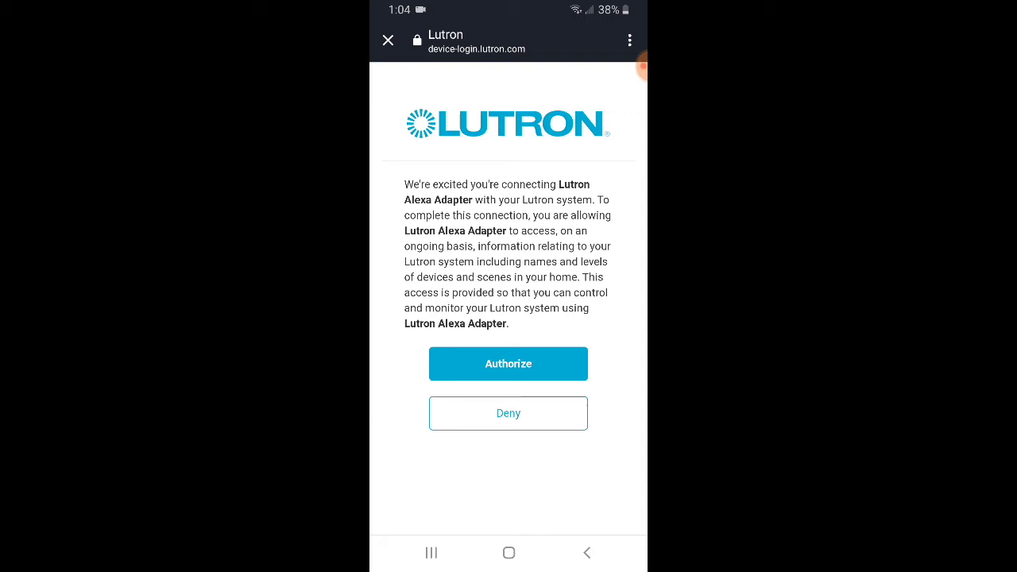
left_click(508, 363)
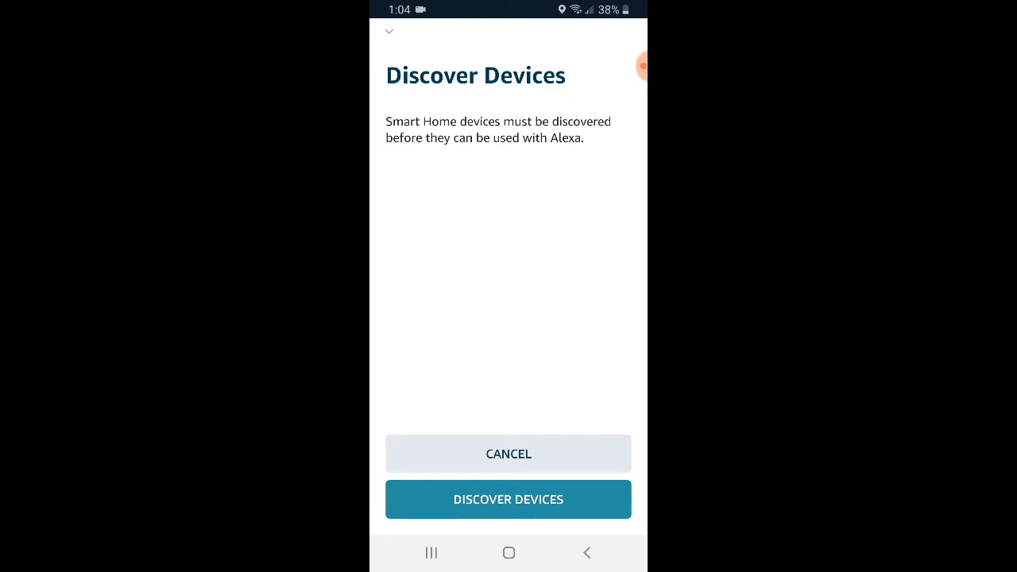
Run device discovery to find and connect the Guest Bedroom Main Lights.
left_click(509, 499)
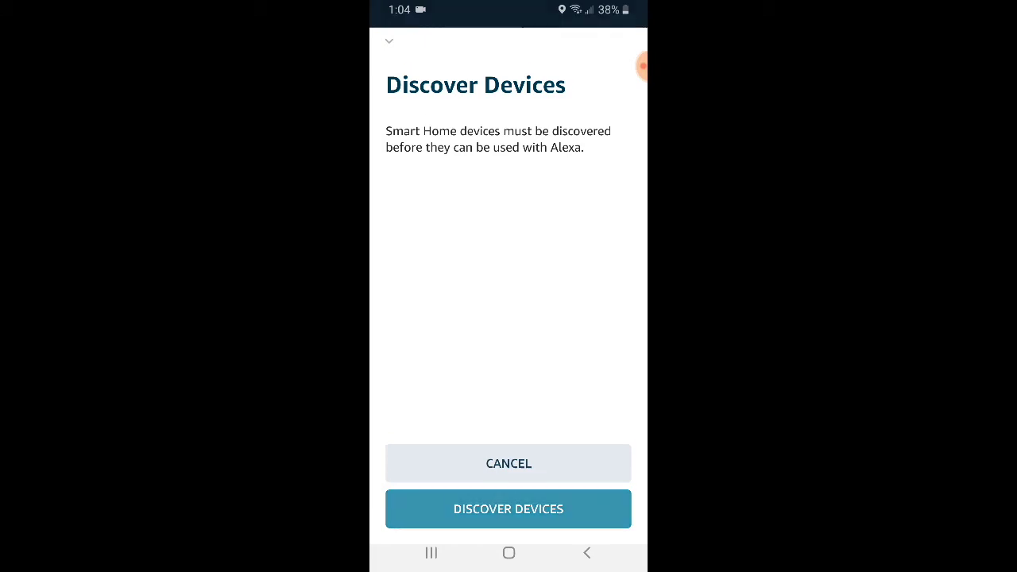